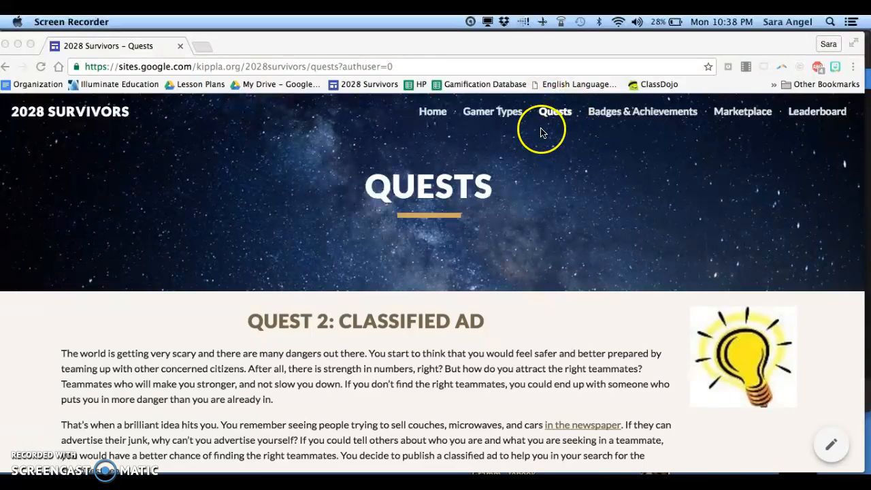
Step: Open the Create your own website resource from the Quest 2 page to start a new Google Site
{"action": "scroll", "coordinate": [480, 238], "scroll_direction": "down", "scroll_amount": 10}
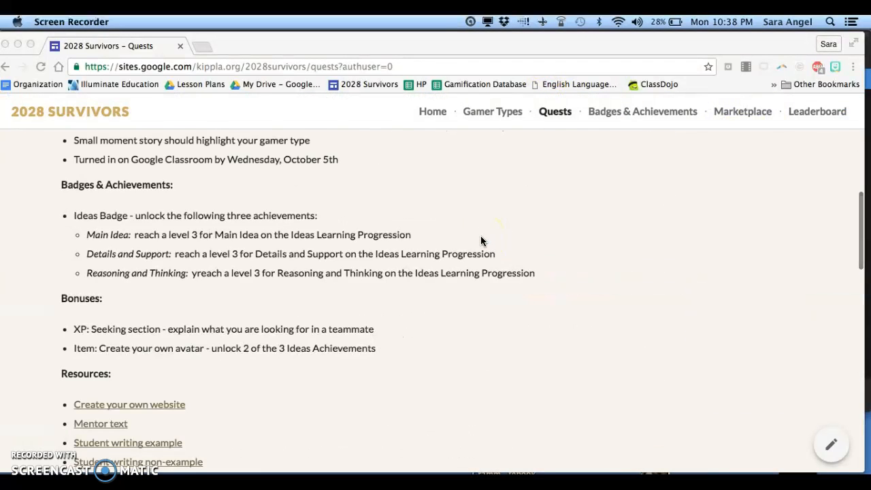
{"action": "scroll", "coordinate": [480, 239], "scroll_direction": "down", "scroll_amount": 4}
{"action": "left_click", "coordinate": [156, 254]}
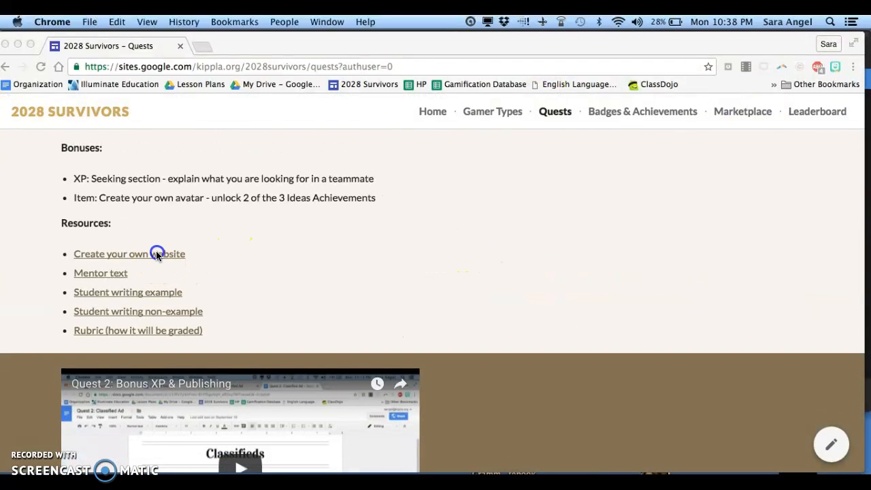
{"action": "left_click", "coordinate": [156, 253]}
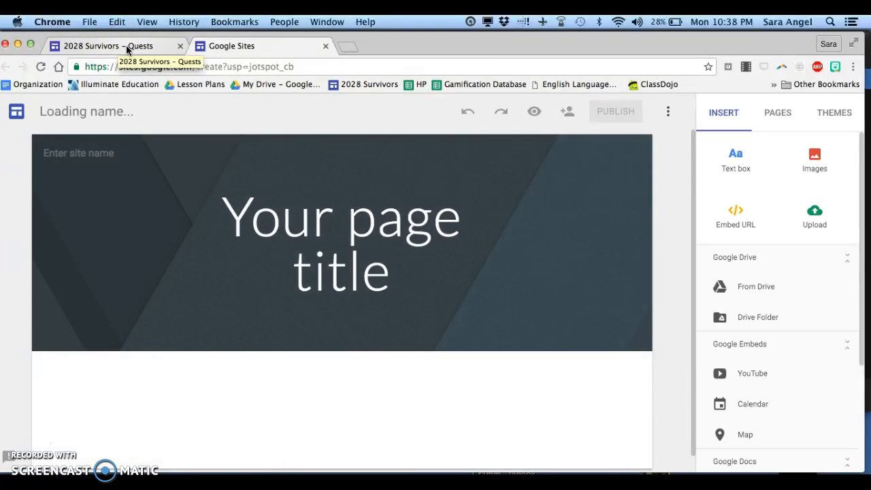
{"action": "left_click", "coordinate": [126, 47]}
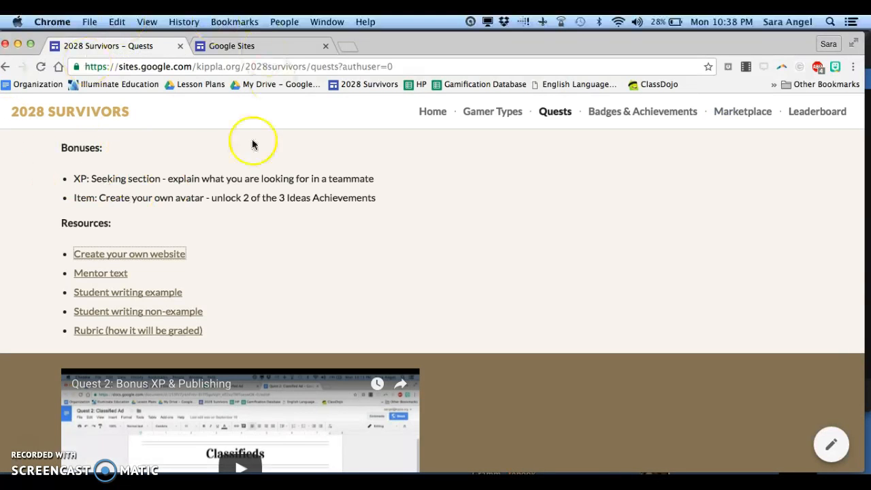
{"action": "left_click", "coordinate": [243, 49]}
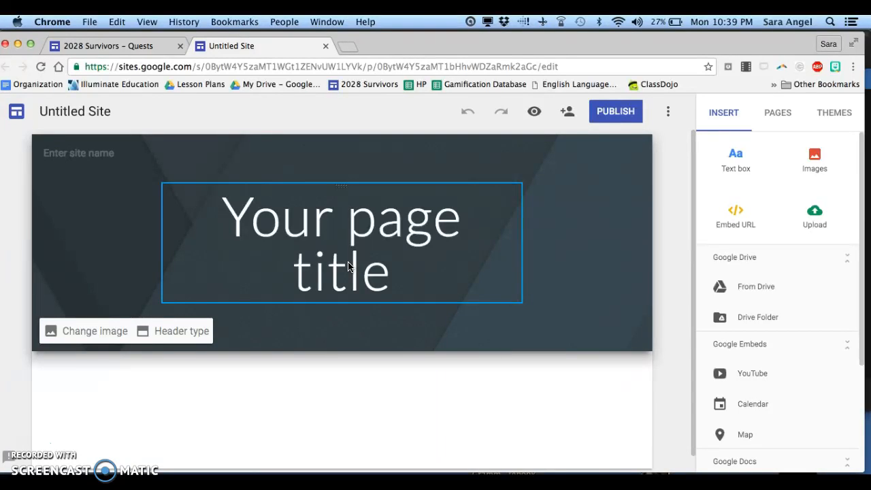
Step: Replace the header's page title text with gamertag
{"action": "left_click", "coordinate": [342, 248]}
{"action": "left_click", "coordinate": [218, 181]}
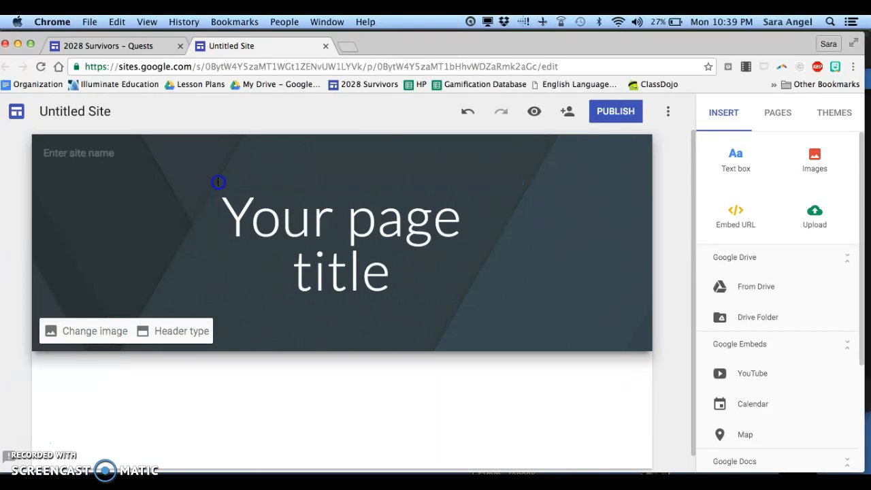
{"action": "left_click", "coordinate": [235, 226]}
{"action": "left_click_drag", "start_coordinate": [235, 226], "coordinate": [399, 266]}
{"action": "left_click", "coordinate": [249, 238]}
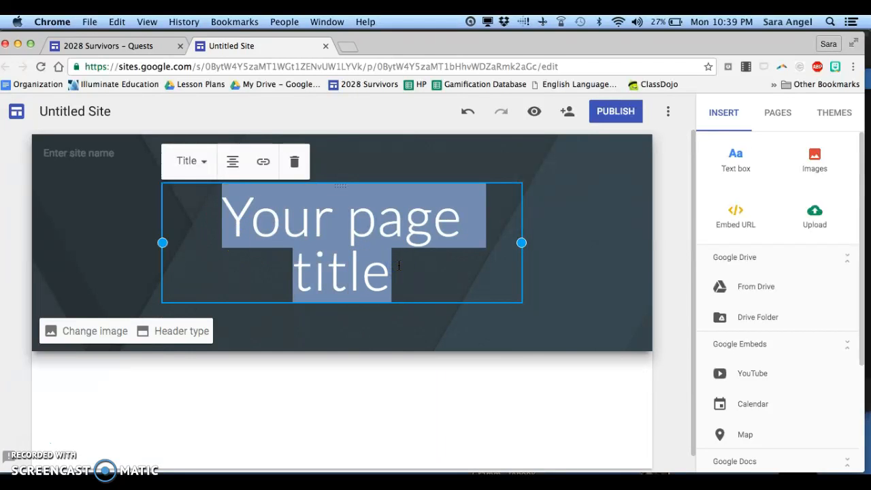
{"action": "type", "text": "gamertag"}
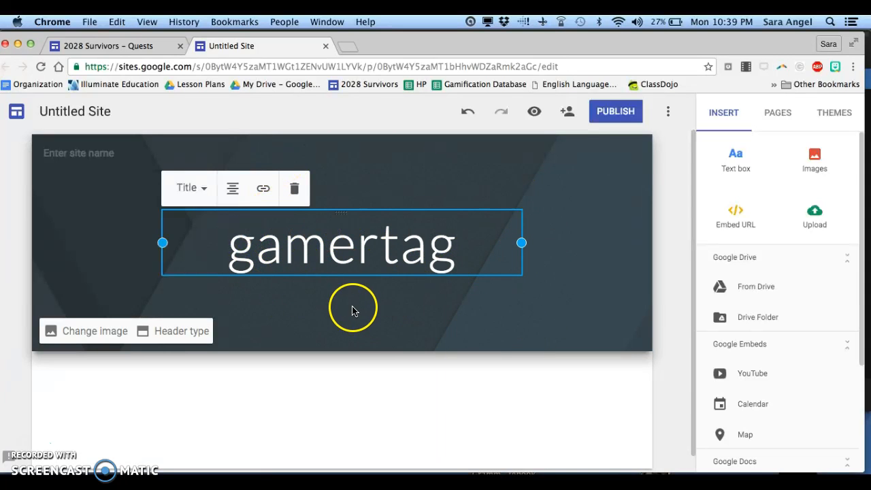
Step: Rename the site document as Title
{"action": "left_click", "coordinate": [69, 112]}
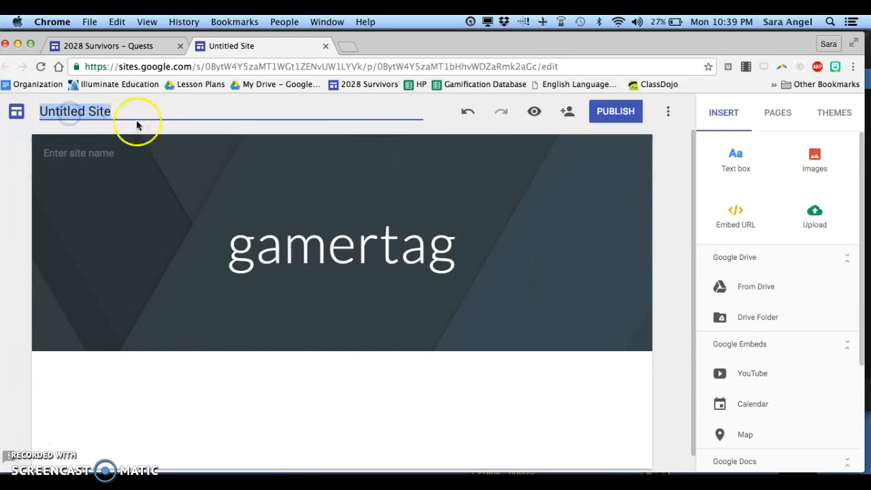
{"action": "type", "text": "Title"}
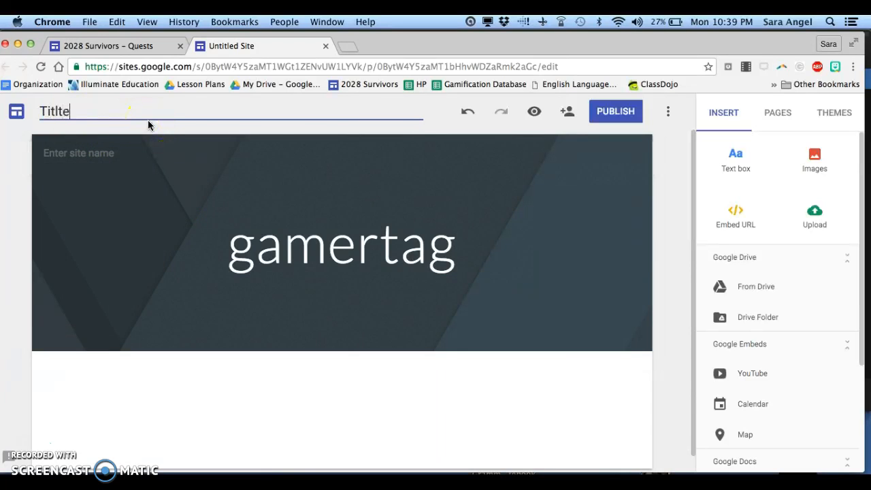
{"action": "left_click", "coordinate": [158, 150]}
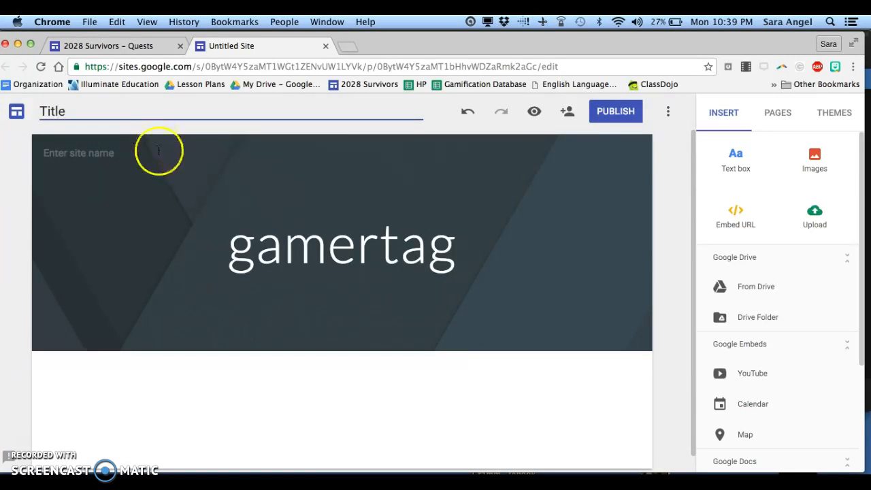
{"action": "left_click", "coordinate": [127, 194]}
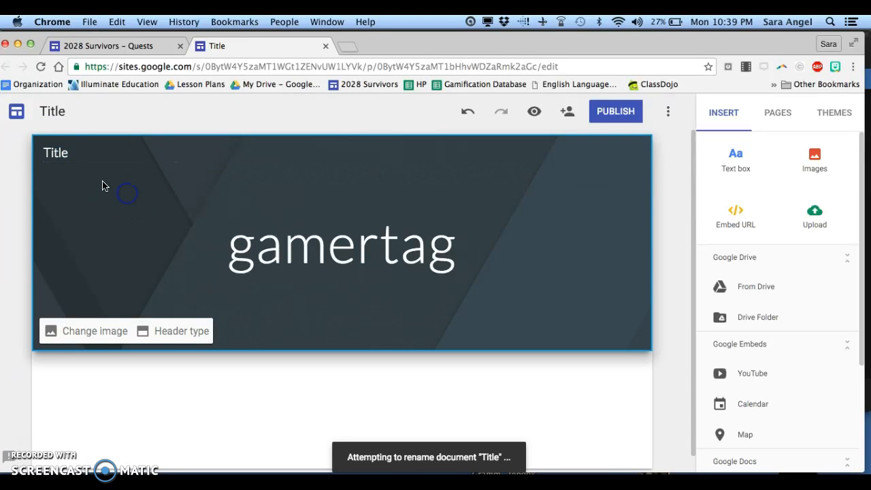
Step: Search Drive for badges earned and insert the first Badges Earned sheet into the page
{"action": "scroll", "coordinate": [405, 385], "scroll_direction": "down", "scroll_amount": 1}
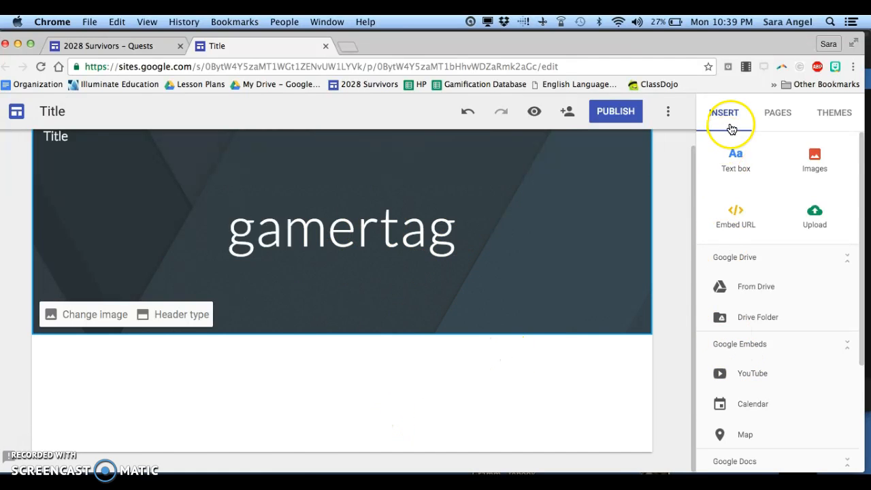
{"action": "scroll", "coordinate": [758, 331], "scroll_direction": "down", "scroll_amount": 5}
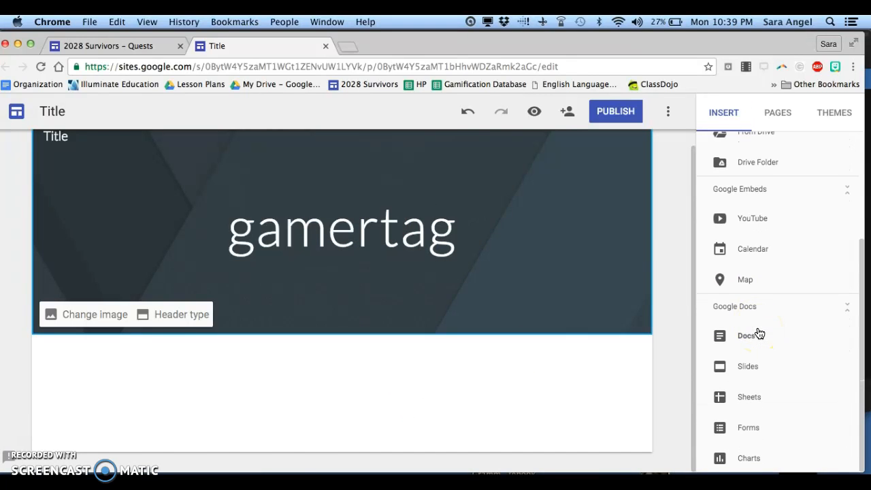
{"action": "left_click", "coordinate": [758, 401]}
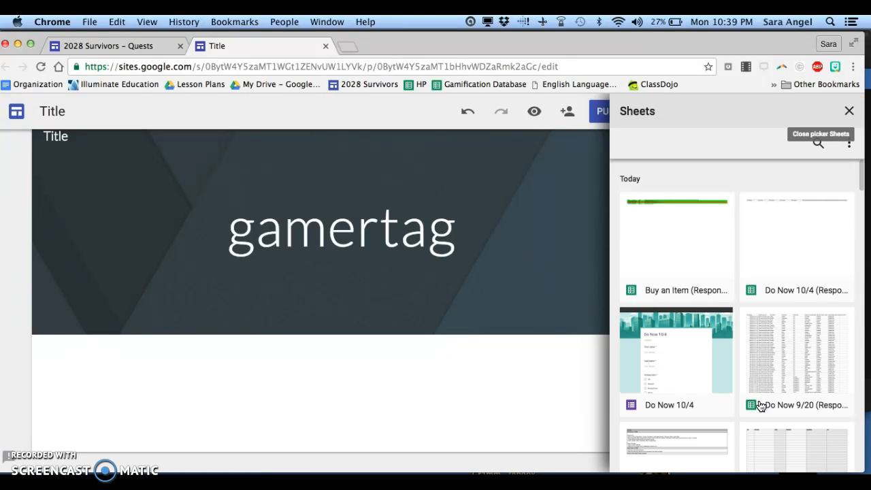
{"action": "left_click", "coordinate": [818, 145]}
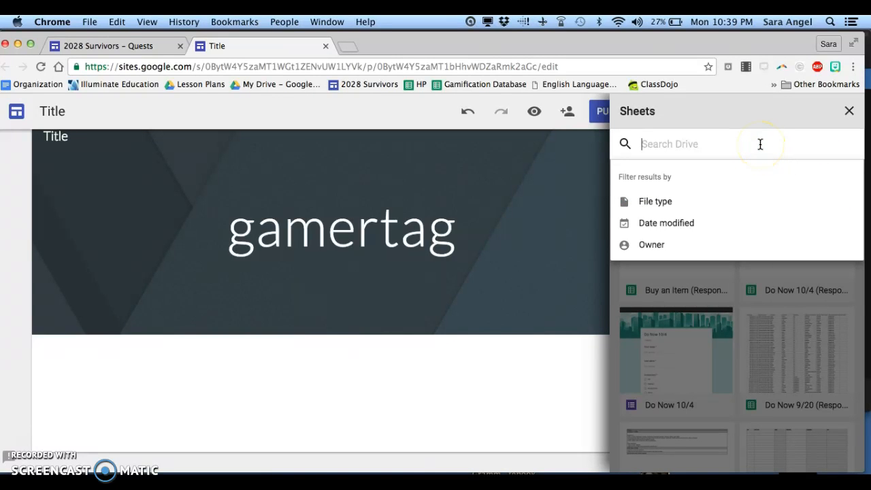
{"action": "type", "text": "bad"}
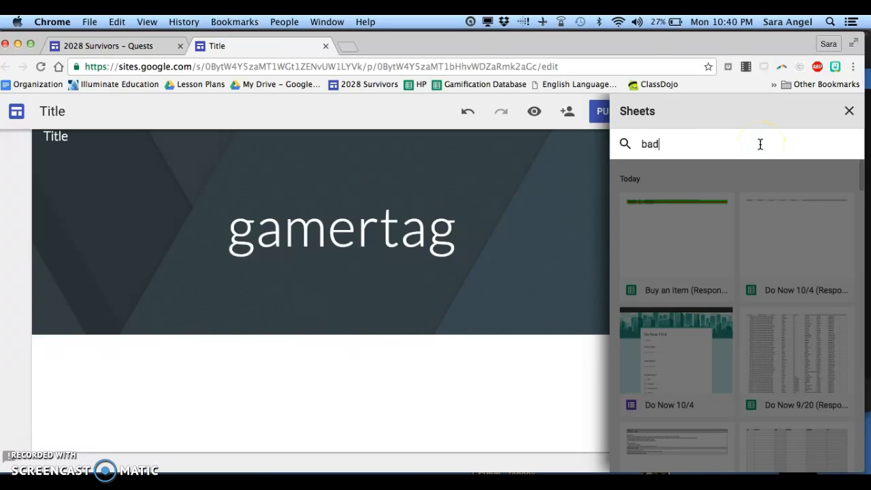
{"action": "type", "text": "ges earned"}
{"action": "key", "text": "Return"}
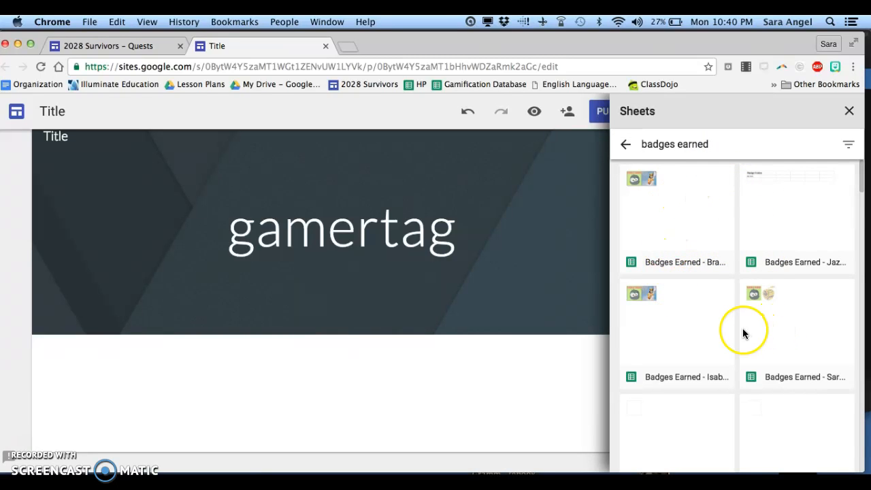
{"action": "left_click", "coordinate": [687, 235]}
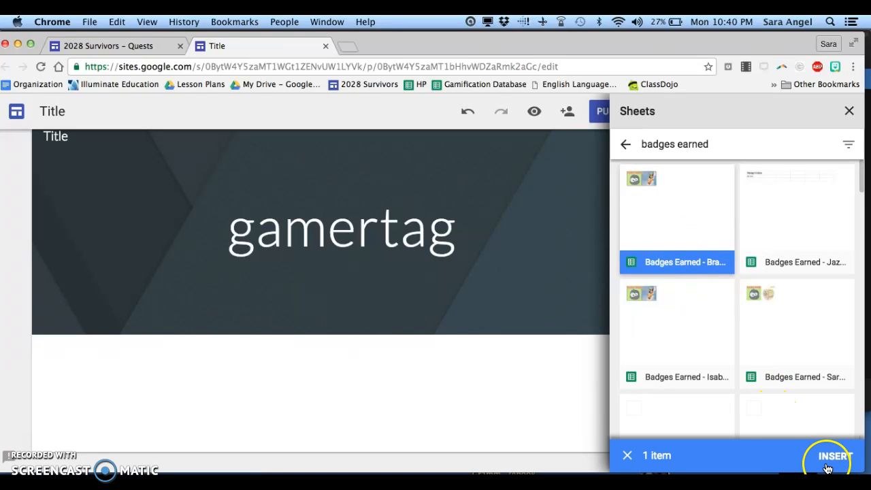
{"action": "left_click", "coordinate": [836, 457]}
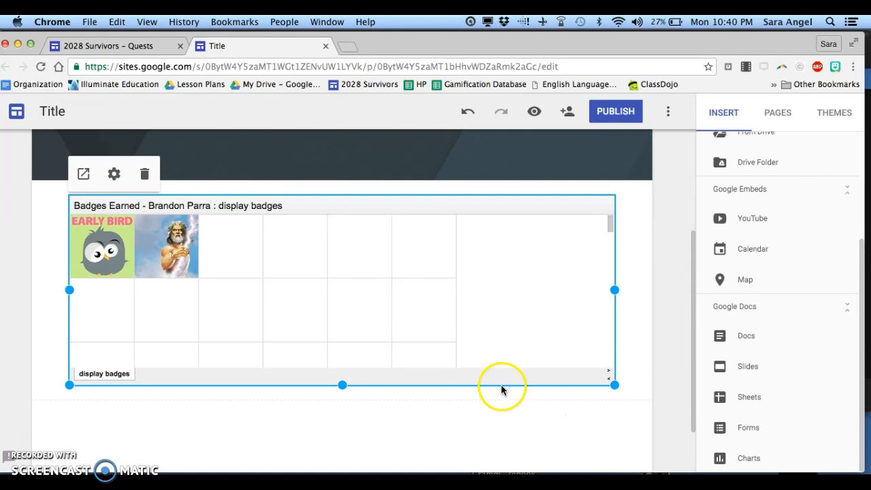
Step: Resize the embedded sheet narrower and taller
{"action": "scroll", "coordinate": [470, 375], "scroll_direction": "up", "scroll_amount": 5}
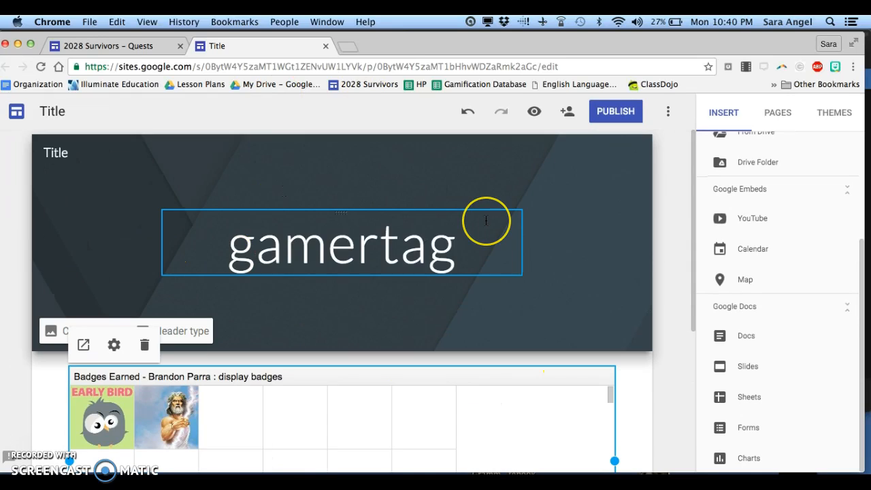
{"action": "scroll", "coordinate": [486, 220], "scroll_direction": "down", "scroll_amount": 3}
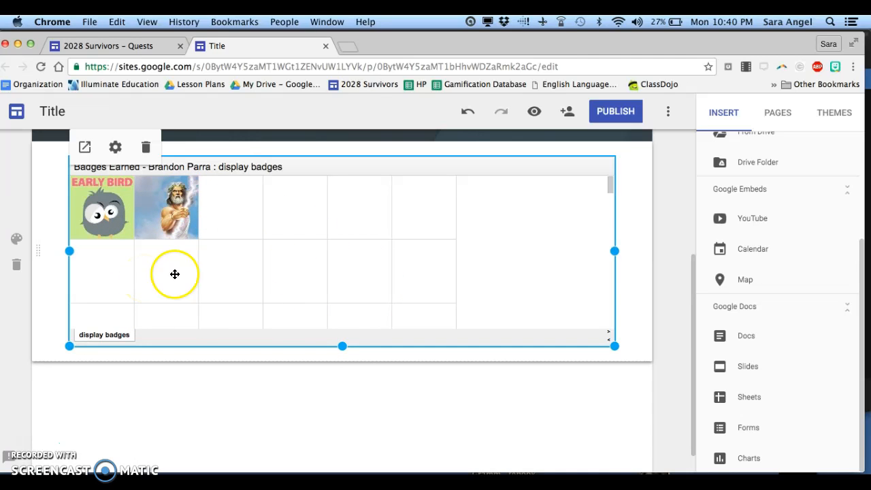
{"action": "left_click_drag", "start_coordinate": [615, 253], "coordinate": [472, 265]}
{"action": "left_click_drag", "start_coordinate": [271, 346], "coordinate": [275, 450]}
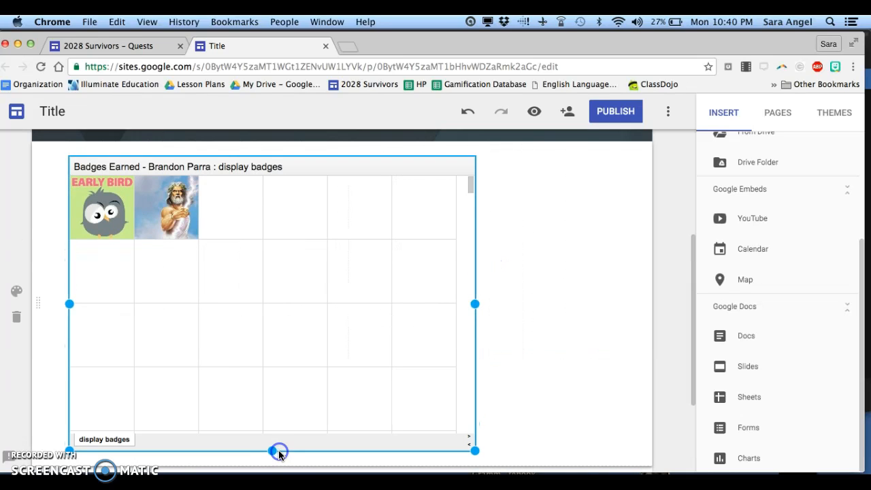
Step: Move the embedded sheet to the centre of the page
{"action": "left_click", "coordinate": [316, 338]}
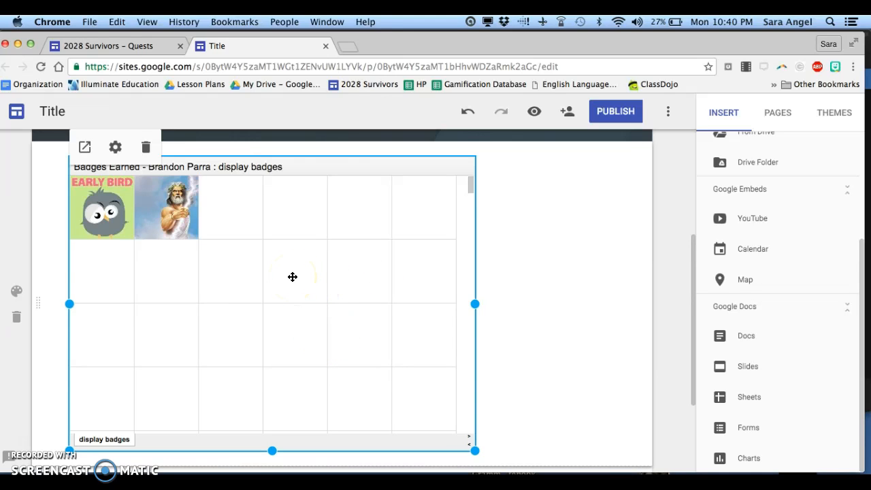
{"action": "left_click_drag", "start_coordinate": [292, 276], "coordinate": [344, 272]}
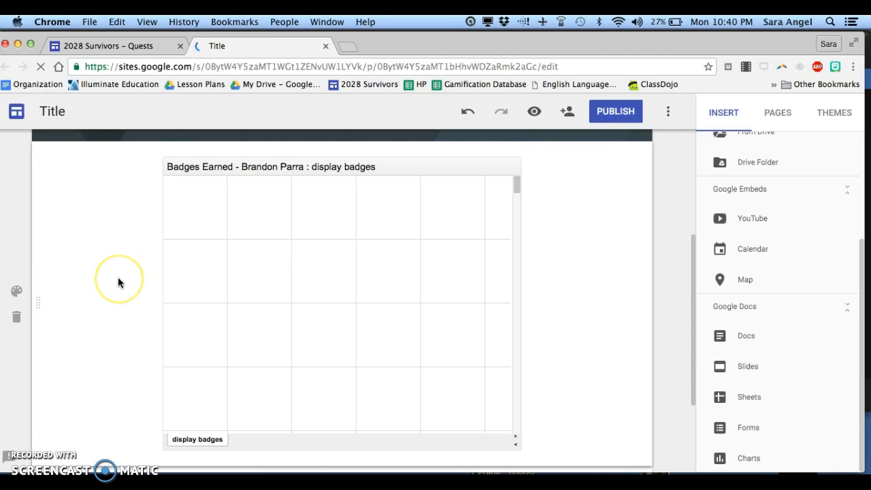
{"action": "scroll", "coordinate": [118, 277], "scroll_direction": "up", "scroll_amount": 5}
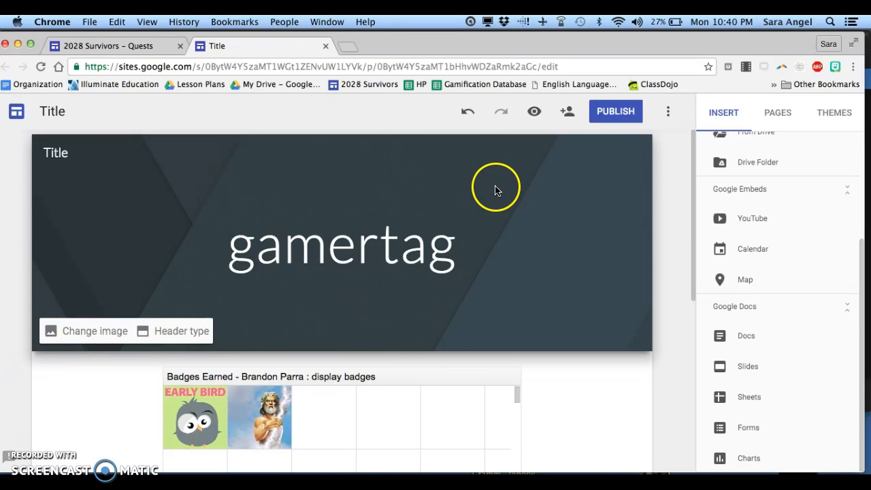
{"action": "scroll", "coordinate": [473, 359], "scroll_direction": "down", "scroll_amount": 5}
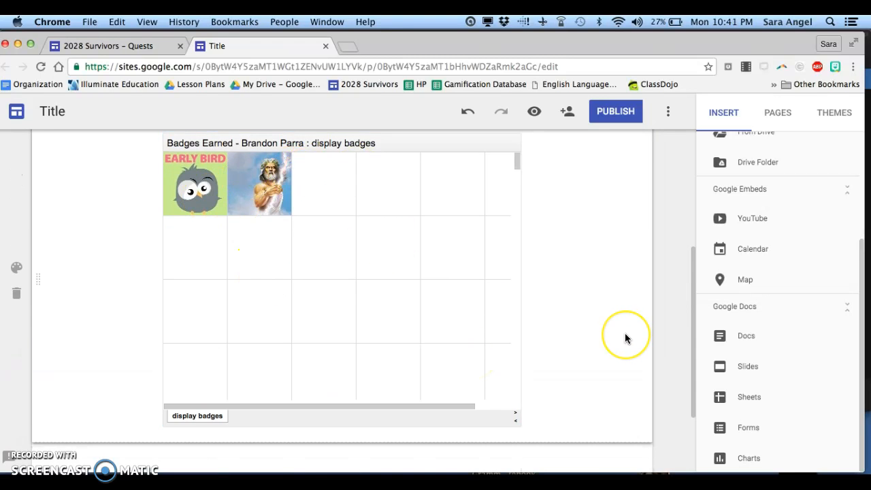
{"action": "scroll", "coordinate": [625, 337], "scroll_direction": "up", "scroll_amount": 3}
{"action": "scroll", "coordinate": [609, 335], "scroll_direction": "up", "scroll_amount": 2}
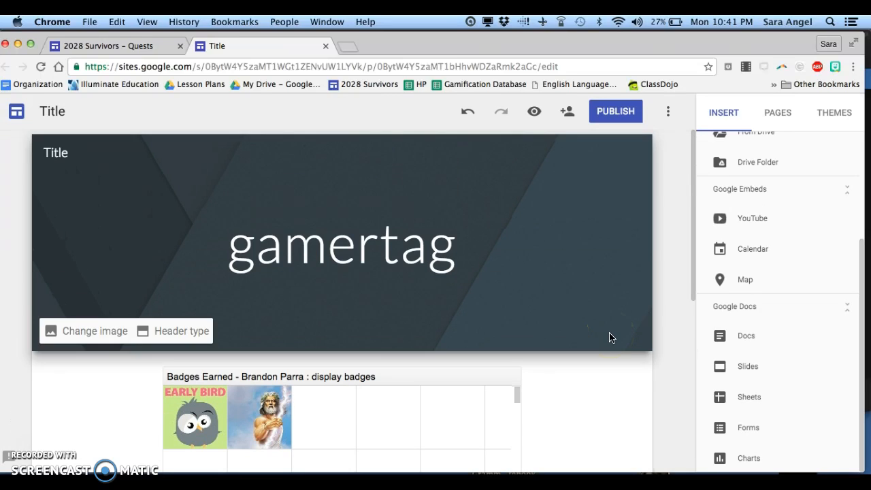
Step: Add a new page named Quarter 1
{"action": "left_click", "coordinate": [685, 275]}
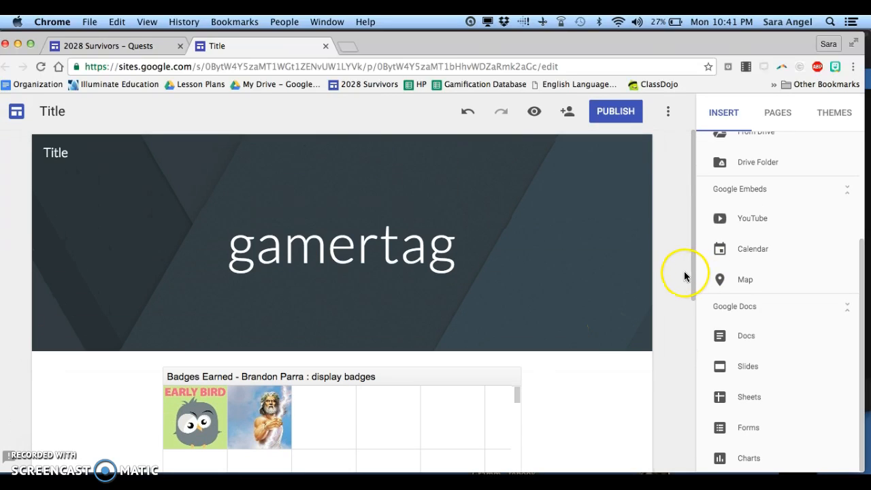
{"action": "left_click", "coordinate": [772, 117]}
{"action": "left_click", "coordinate": [754, 163]}
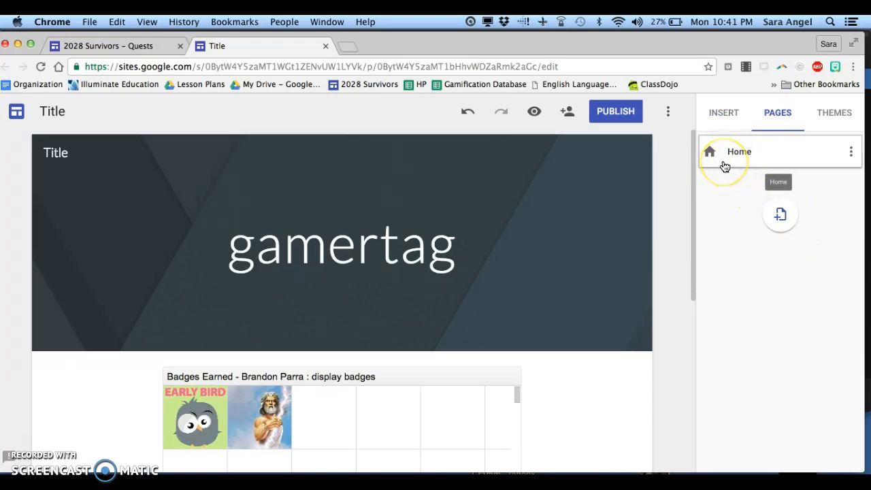
{"action": "left_click", "coordinate": [780, 218]}
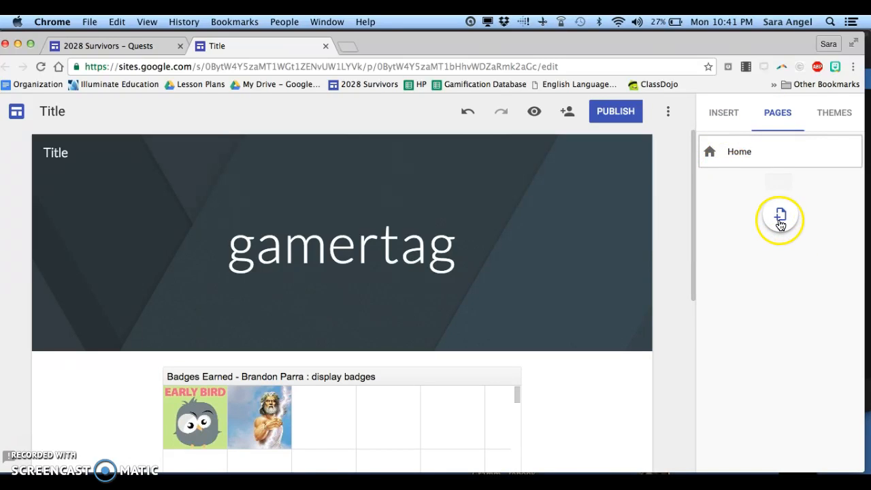
{"action": "left_click", "coordinate": [781, 221]}
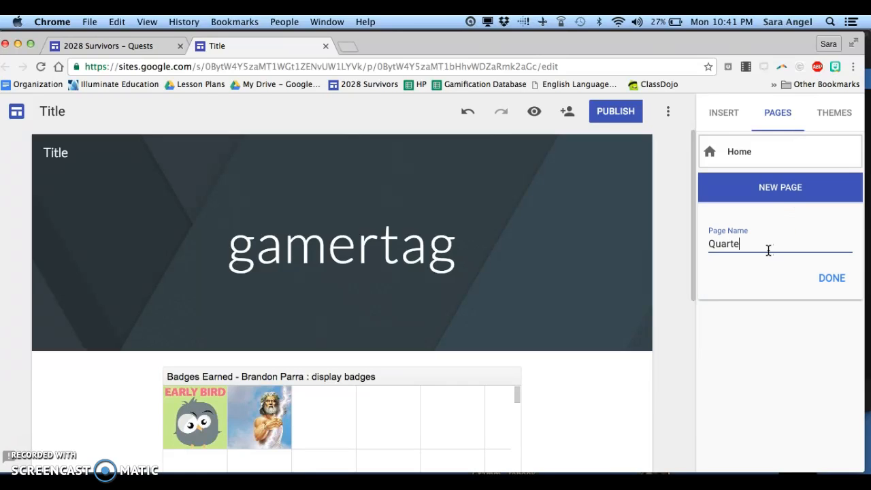
{"action": "left_click", "coordinate": [713, 245]}
{"action": "left_click", "coordinate": [713, 250]}
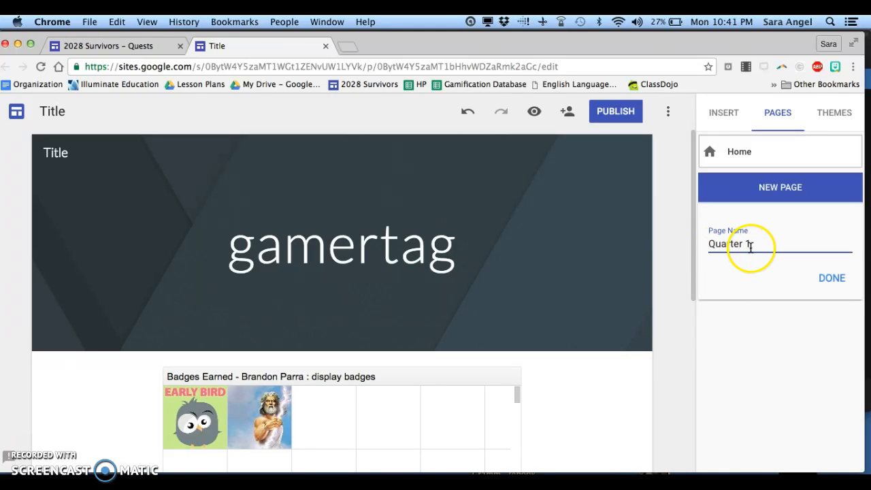
{"action": "left_click", "coordinate": [833, 279]}
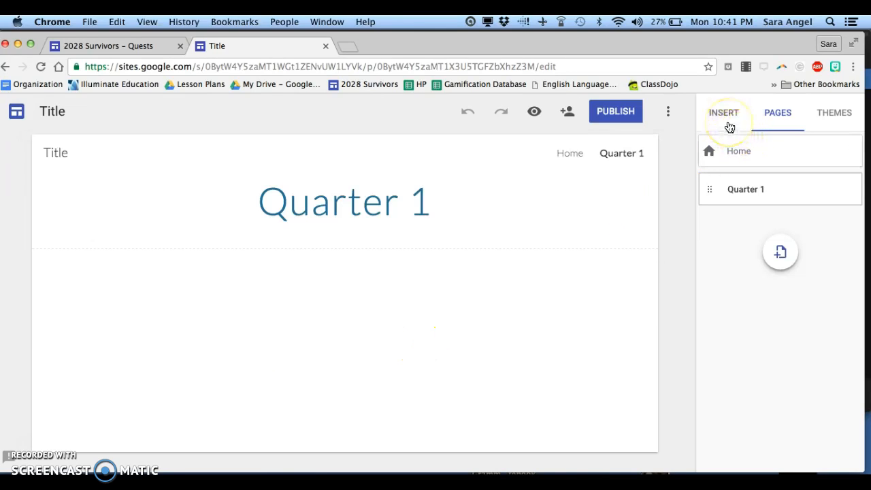
Step: Insert the Quest 2: Classified Ad document from Docs into the Quarter 1 page
{"action": "left_click", "coordinate": [727, 122]}
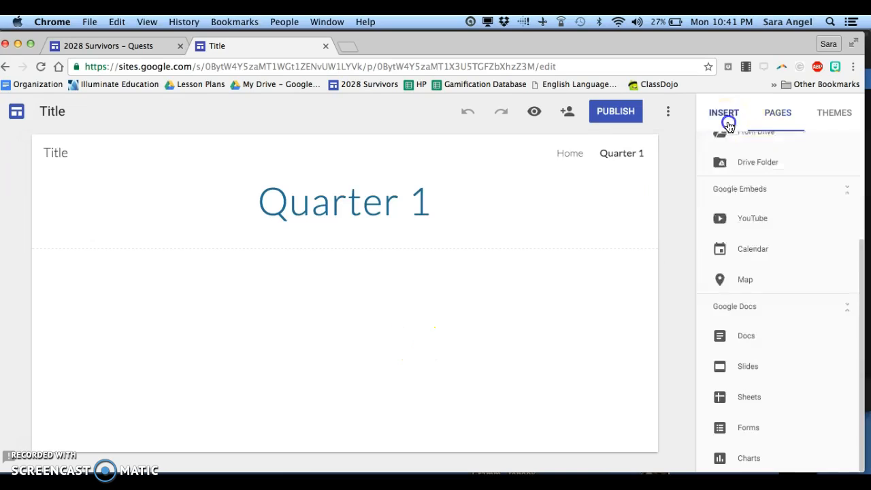
{"action": "left_click", "coordinate": [754, 344]}
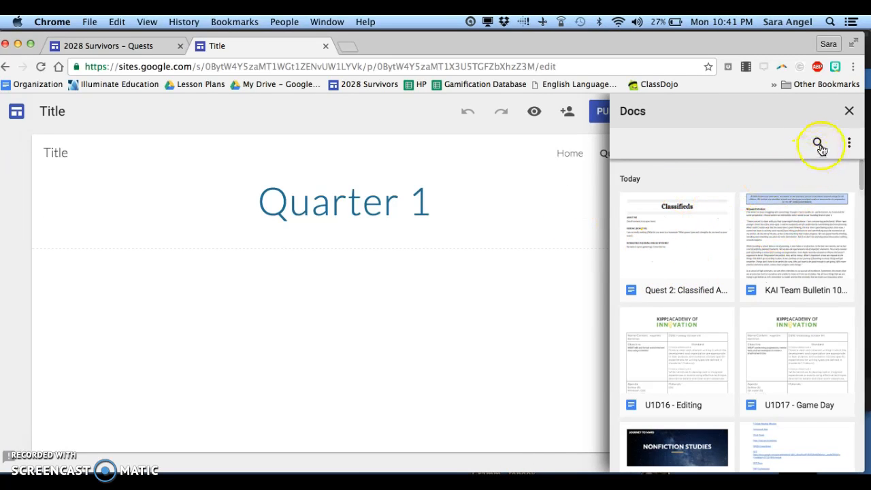
{"action": "left_click", "coordinate": [684, 255]}
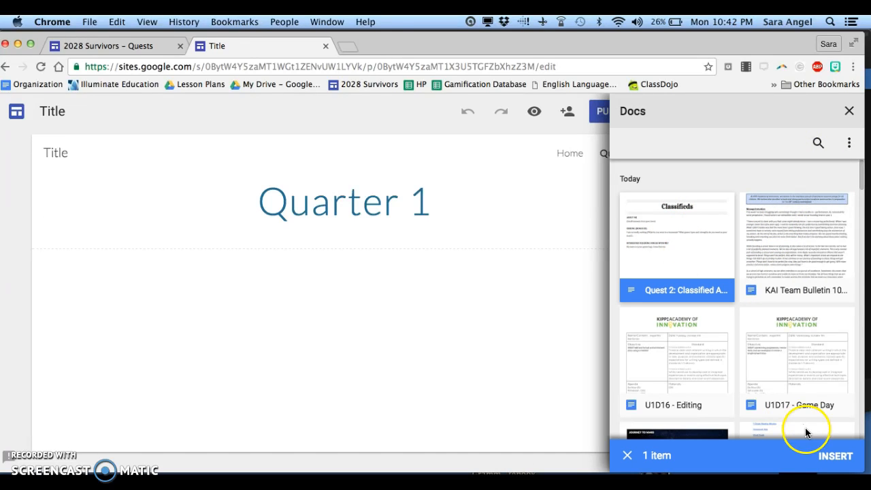
{"action": "left_click", "coordinate": [835, 453]}
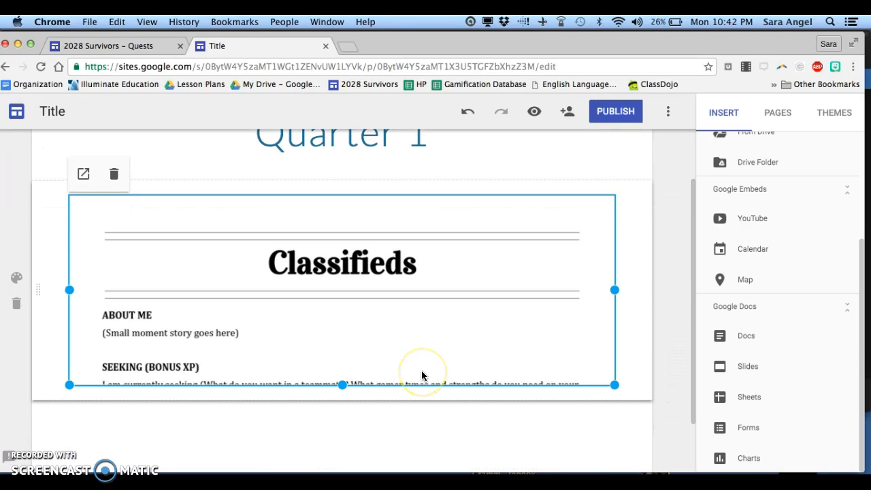
Step: Stretch the embedded Classified Ad document taller by extending its lower edge
{"action": "left_click_drag", "start_coordinate": [356, 379], "coordinate": [341, 450]}
{"action": "scroll", "coordinate": [441, 439], "scroll_direction": "up", "scroll_amount": 2}
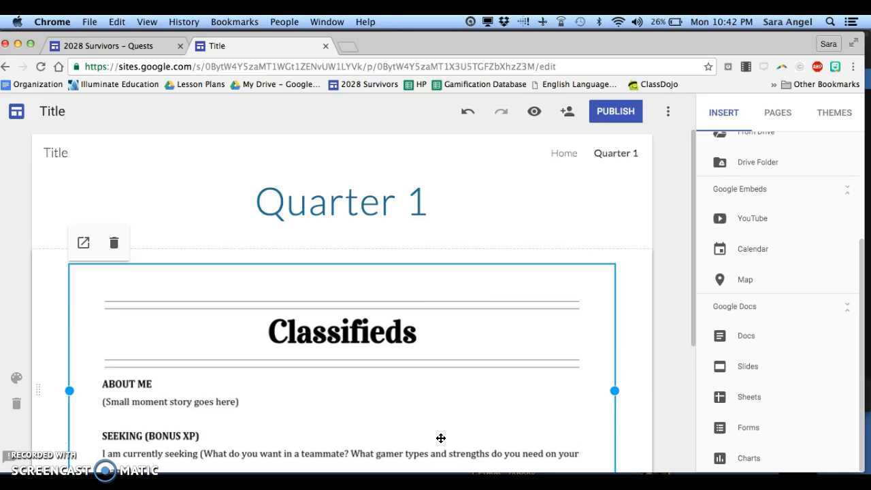
Step: Publish the site at the address gamertag1, visible to anyone on the web
{"action": "left_click", "coordinate": [615, 113]}
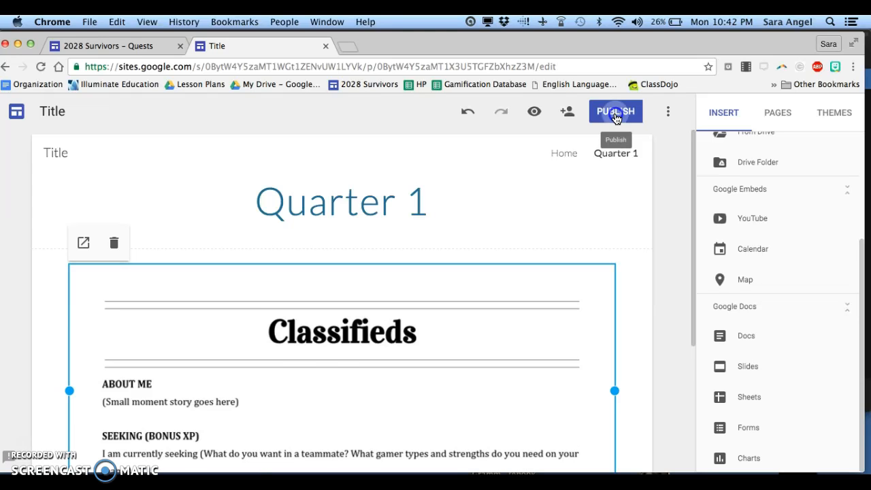
{"action": "left_click", "coordinate": [615, 116]}
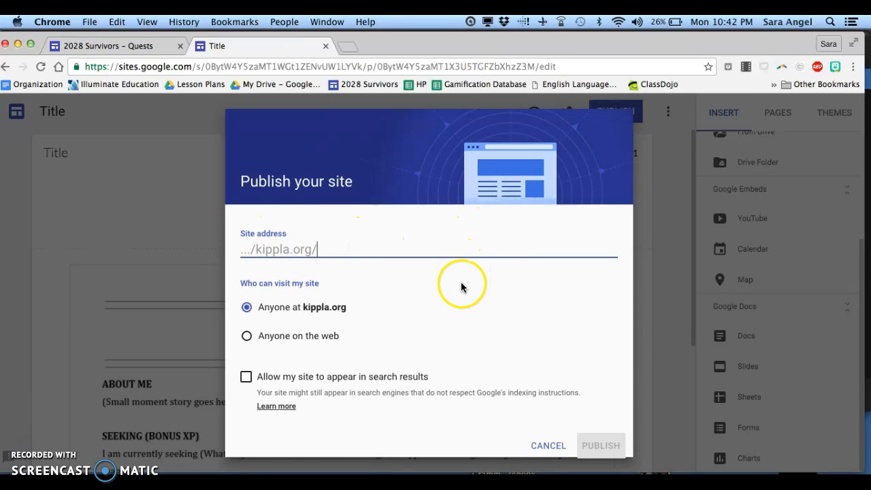
{"action": "type", "text": "gamertag"}
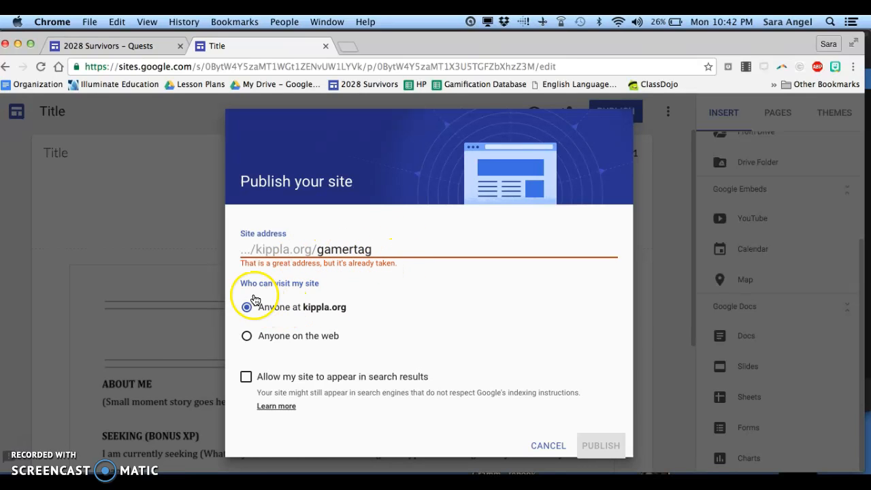
{"action": "left_click", "coordinate": [305, 344]}
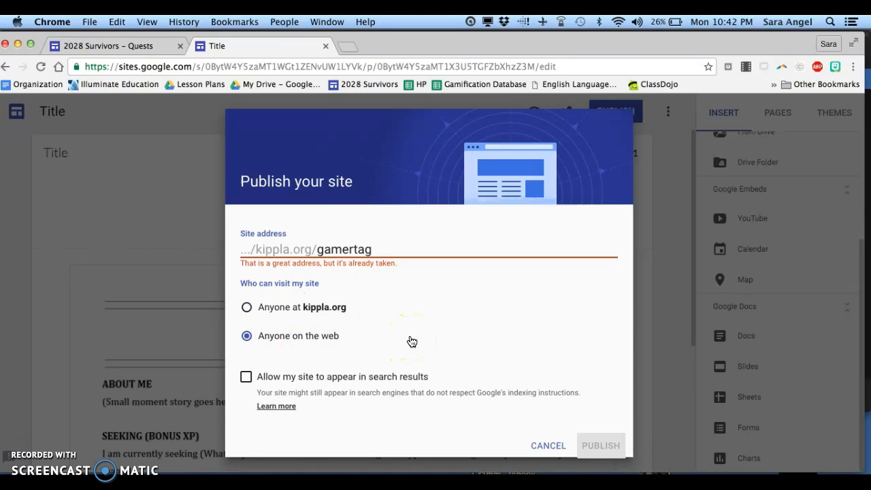
{"action": "left_click", "coordinate": [389, 250]}
{"action": "type", "text": "1"}
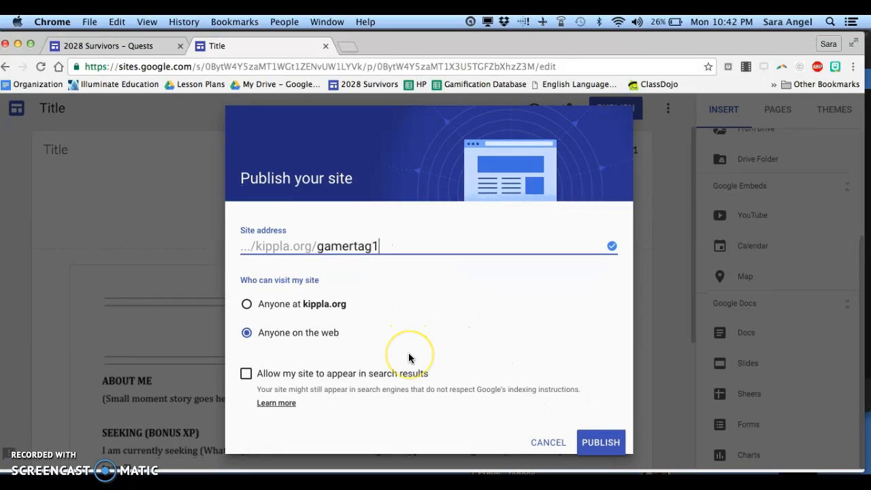
{"action": "left_click", "coordinate": [584, 451]}
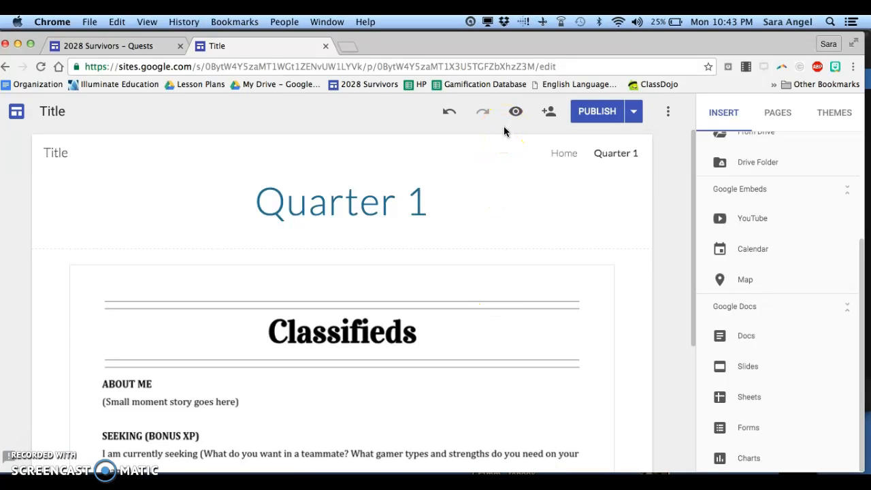
Step: Preview the published site and close the preview
{"action": "left_click", "coordinate": [515, 113]}
{"action": "left_click", "coordinate": [516, 113]}
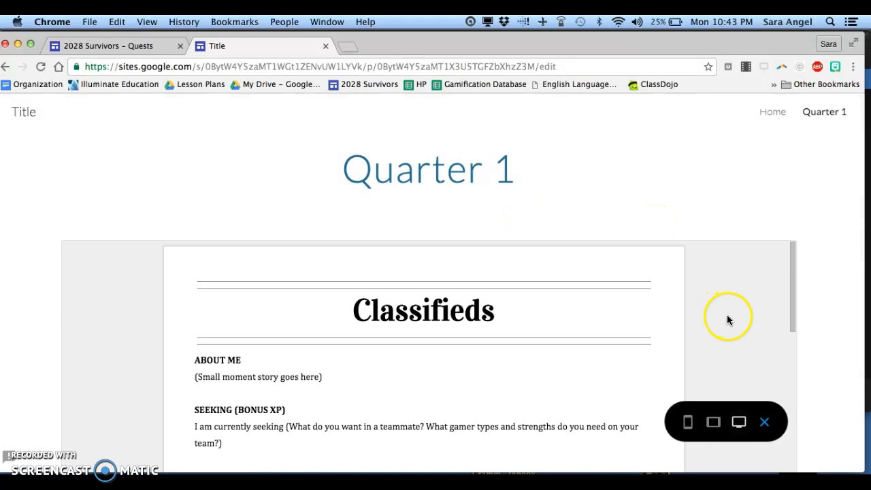
{"action": "left_click", "coordinate": [770, 423]}
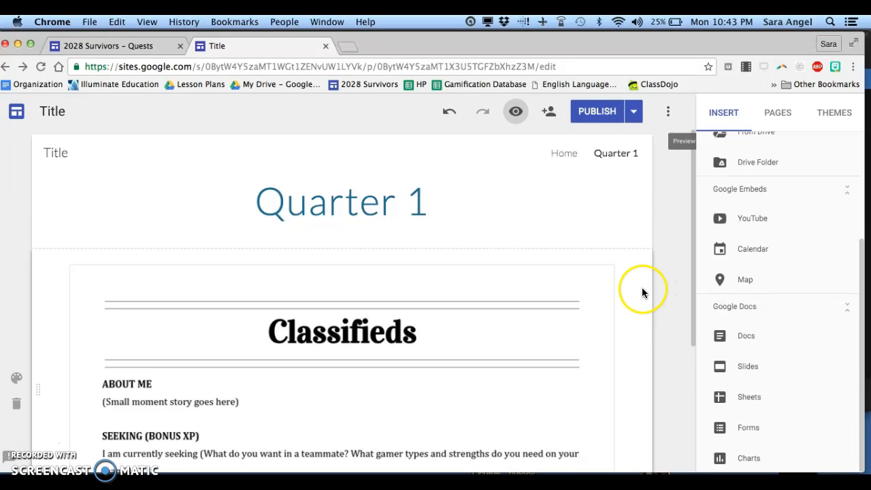
Step: Try the Diplomat and Aristotle themes, the Classic font style and different Aristotle colours
{"action": "left_click", "coordinate": [844, 126]}
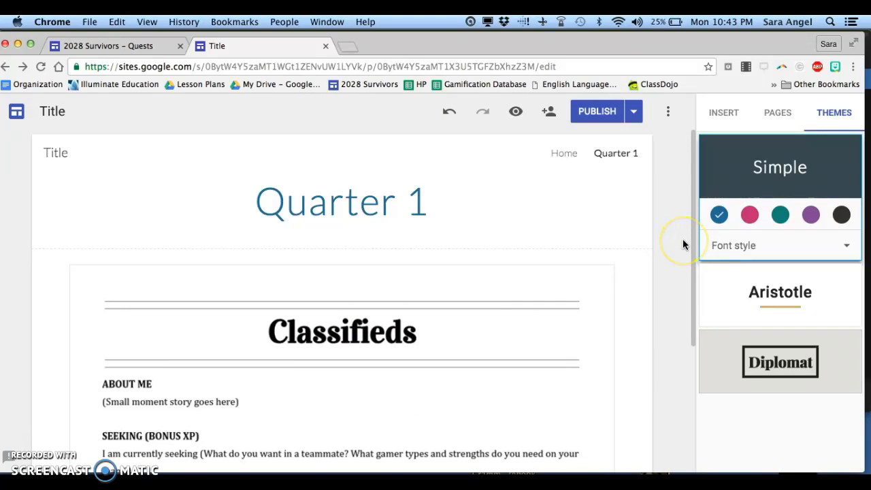
{"action": "scroll", "coordinate": [765, 173], "scroll_direction": "down", "scroll_amount": 1}
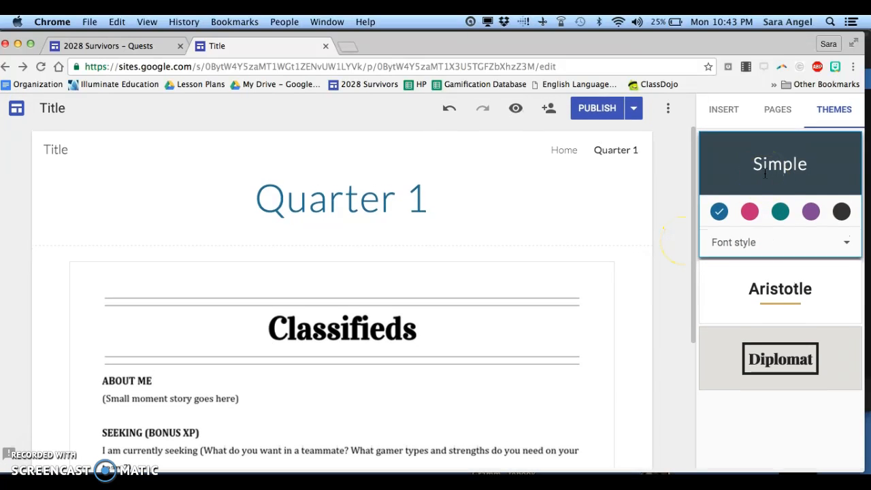
{"action": "scroll", "coordinate": [774, 347], "scroll_direction": "up", "scroll_amount": 1}
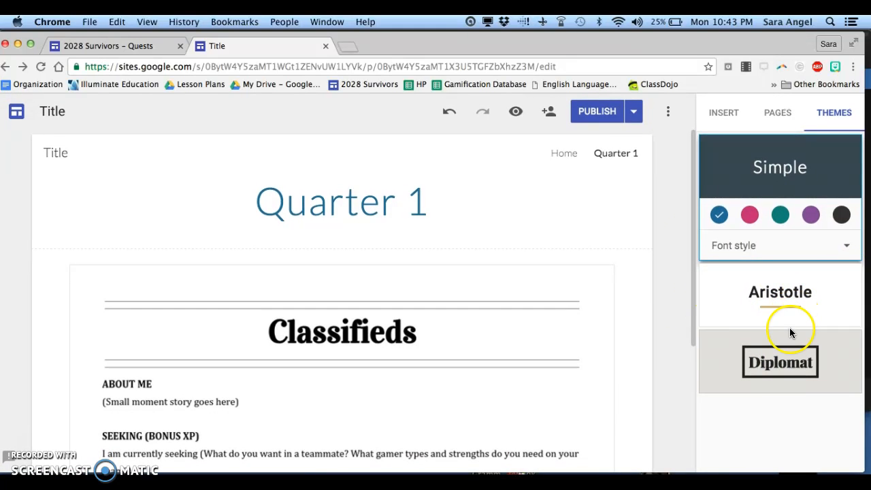
{"action": "left_click", "coordinate": [767, 358]}
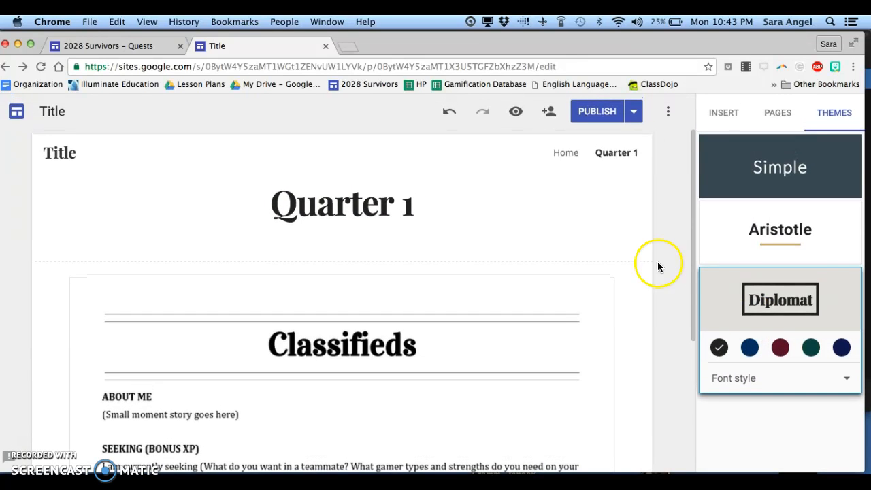
{"action": "left_click", "coordinate": [758, 225]}
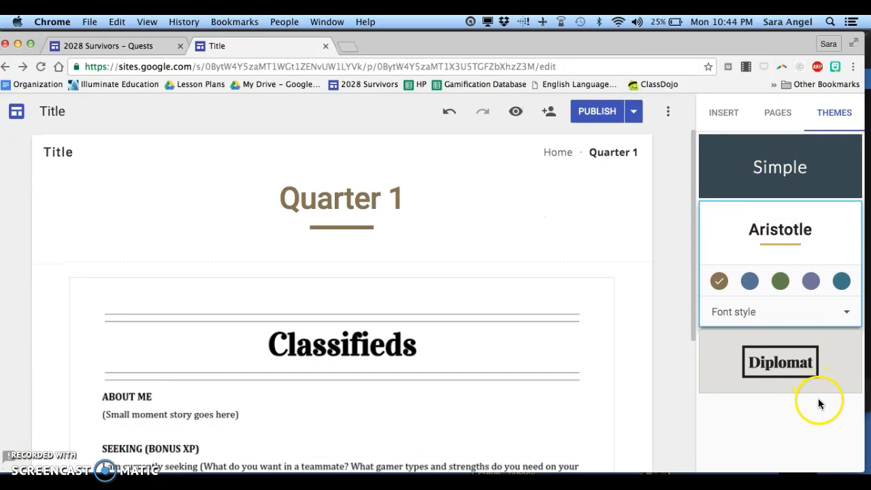
{"action": "left_click", "coordinate": [789, 313]}
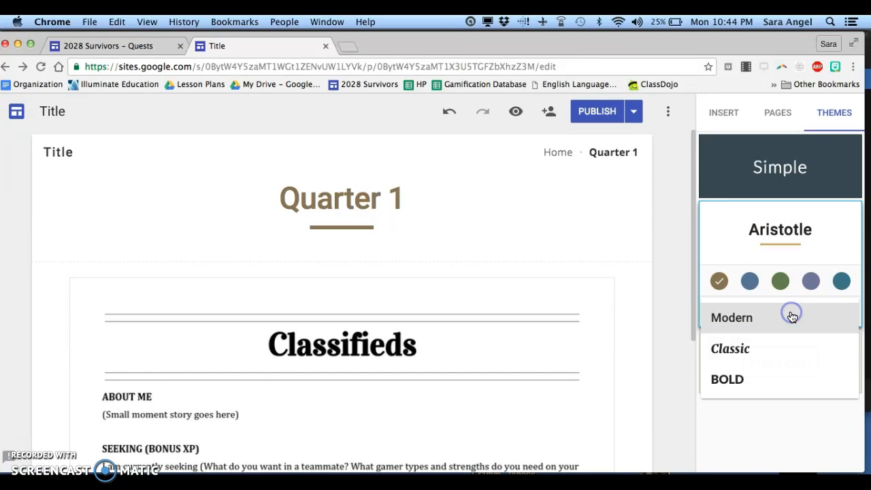
{"action": "left_click", "coordinate": [767, 359]}
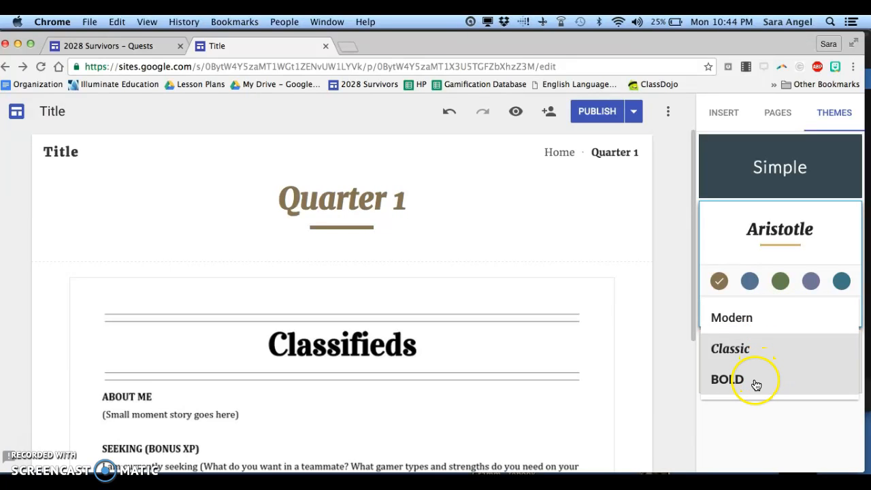
{"action": "left_click", "coordinate": [811, 282]}
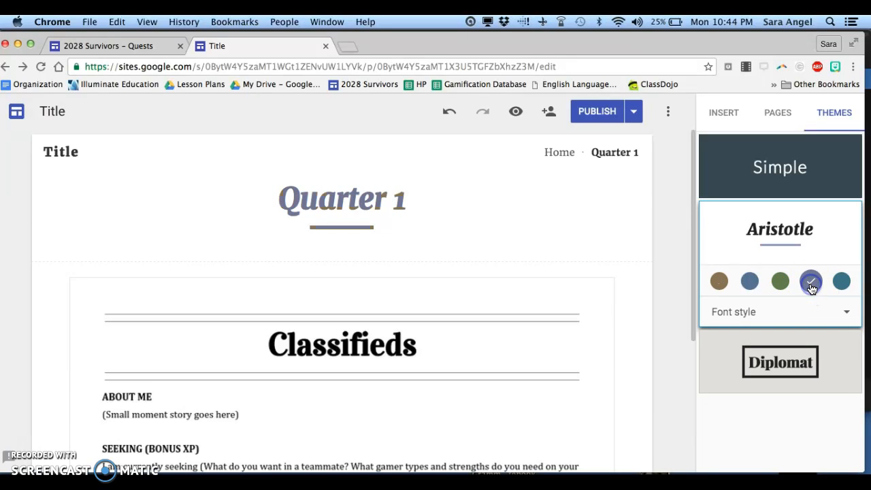
{"action": "left_click", "coordinate": [811, 285]}
{"action": "left_click", "coordinate": [775, 286]}
Step: Apply the Simple theme with the pink colour and the Heavy font style
{"action": "left_click", "coordinate": [769, 185]}
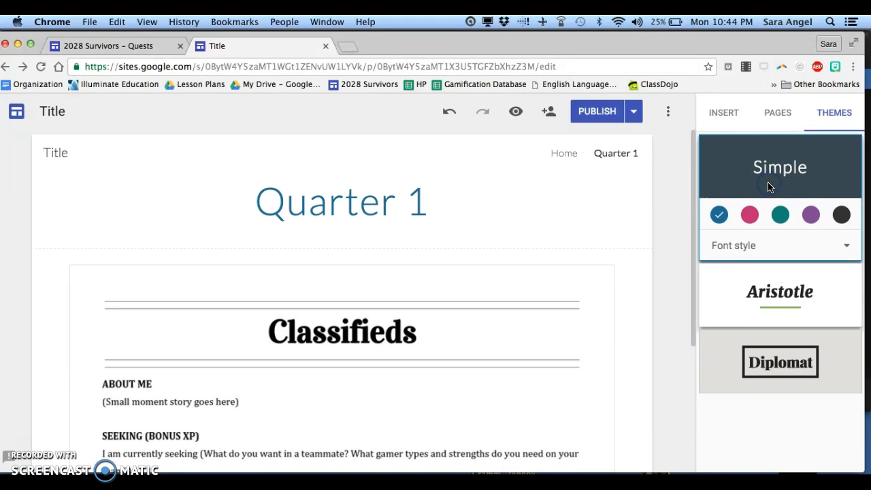
{"action": "left_click", "coordinate": [736, 237]}
{"action": "left_click", "coordinate": [749, 241]}
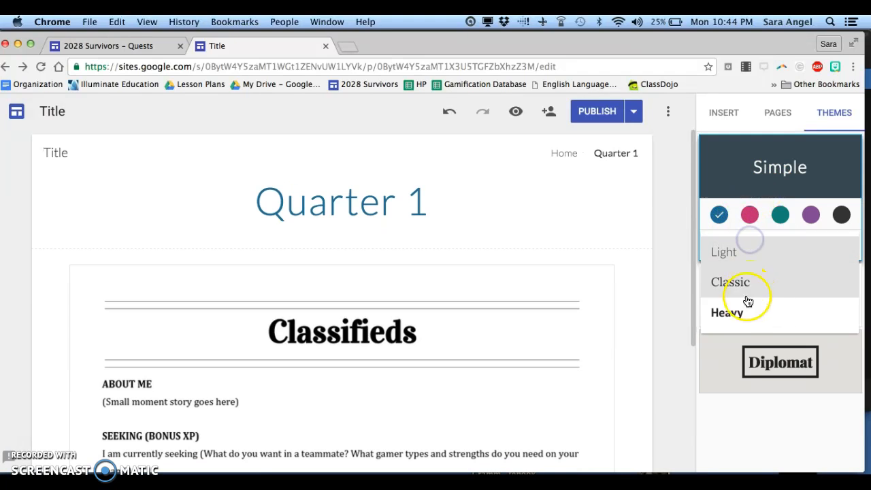
{"action": "left_click", "coordinate": [745, 302]}
{"action": "left_click", "coordinate": [749, 219]}
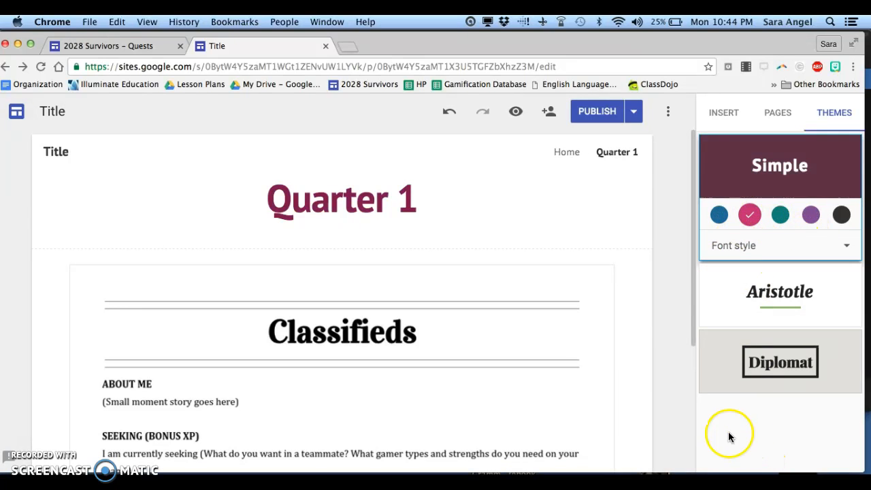
{"action": "left_click", "coordinate": [774, 122]}
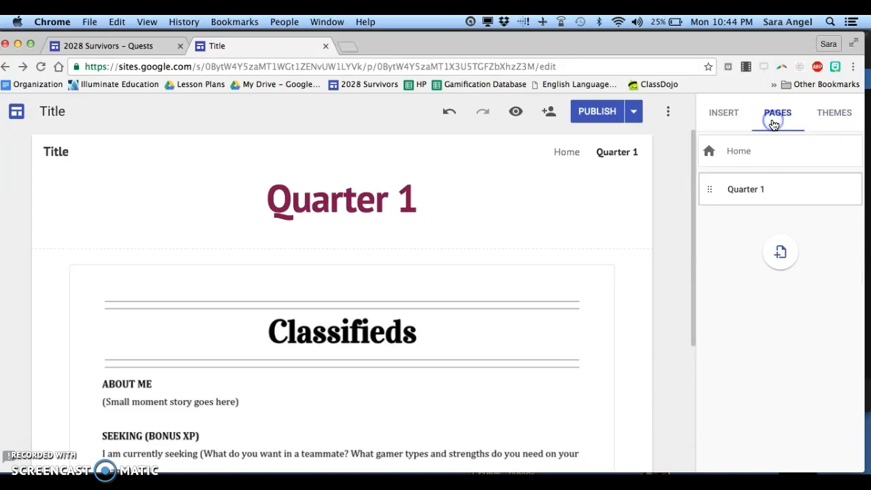
{"action": "left_click", "coordinate": [723, 114]}
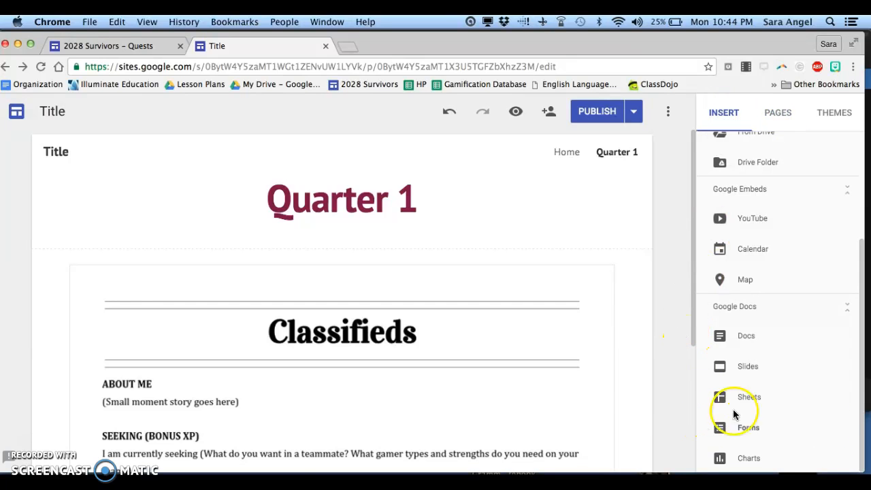
{"action": "scroll", "coordinate": [833, 428], "scroll_direction": "up", "scroll_amount": 5}
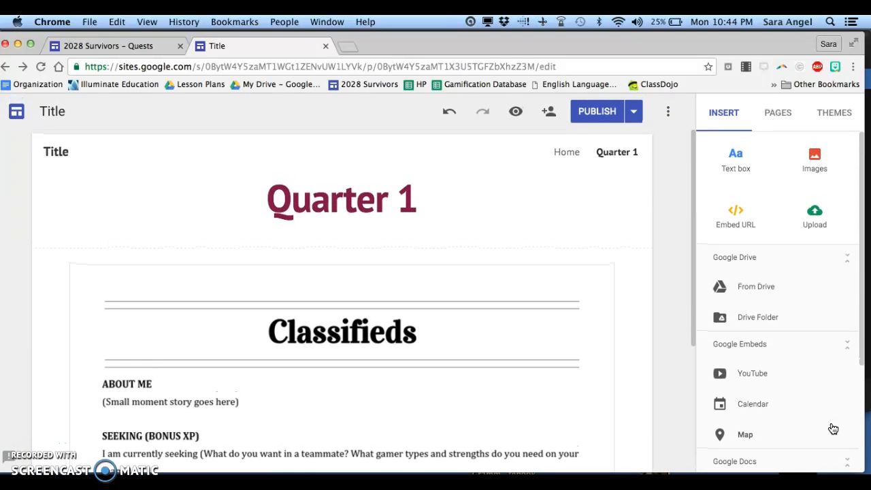
{"action": "scroll", "coordinate": [833, 428], "scroll_direction": "down", "scroll_amount": 5}
{"action": "scroll", "coordinate": [832, 428], "scroll_direction": "up", "scroll_amount": 4}
{"action": "scroll", "coordinate": [833, 429], "scroll_direction": "down", "scroll_amount": 4}
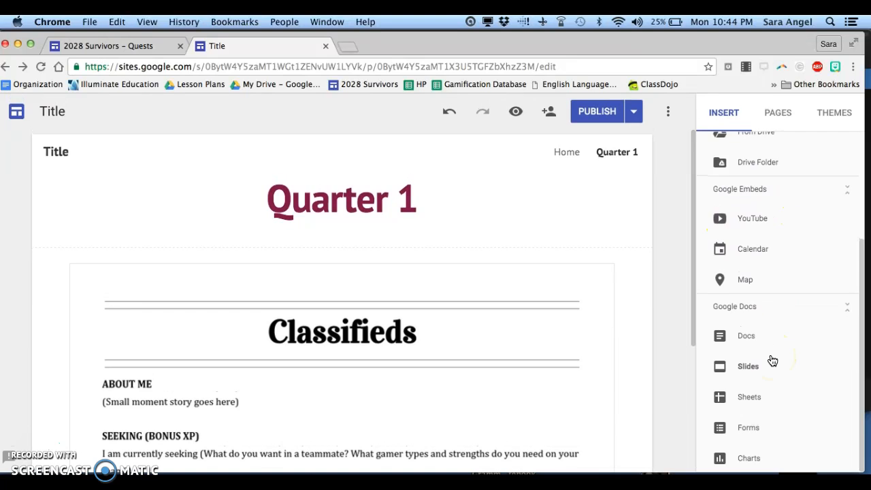
{"action": "scroll", "coordinate": [771, 360], "scroll_direction": "up", "scroll_amount": 3}
{"action": "scroll", "coordinate": [772, 360], "scroll_direction": "down", "scroll_amount": 4}
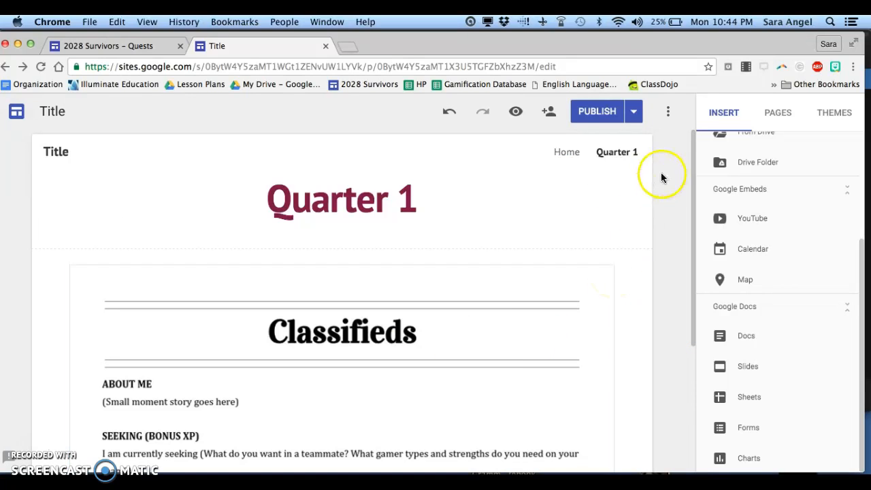
Step: Switch to the Home page and back to the Quarter 1 page to compare them
{"action": "left_click", "coordinate": [582, 121]}
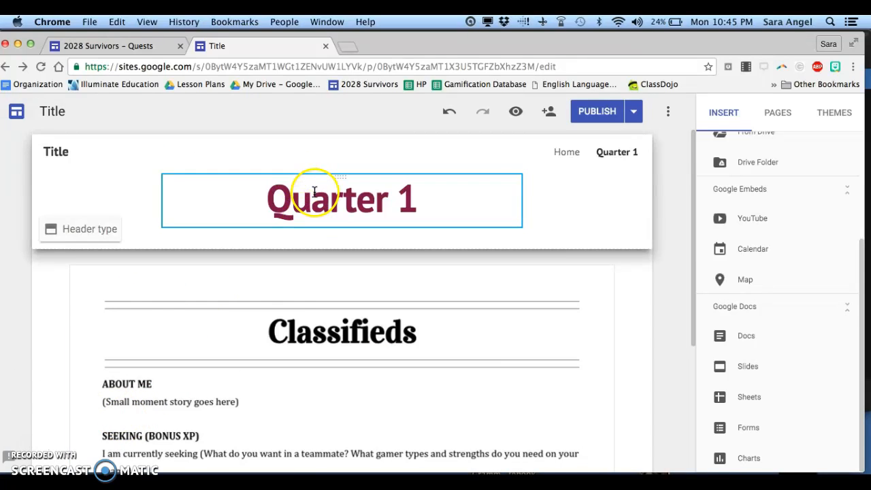
{"action": "left_click", "coordinate": [571, 152]}
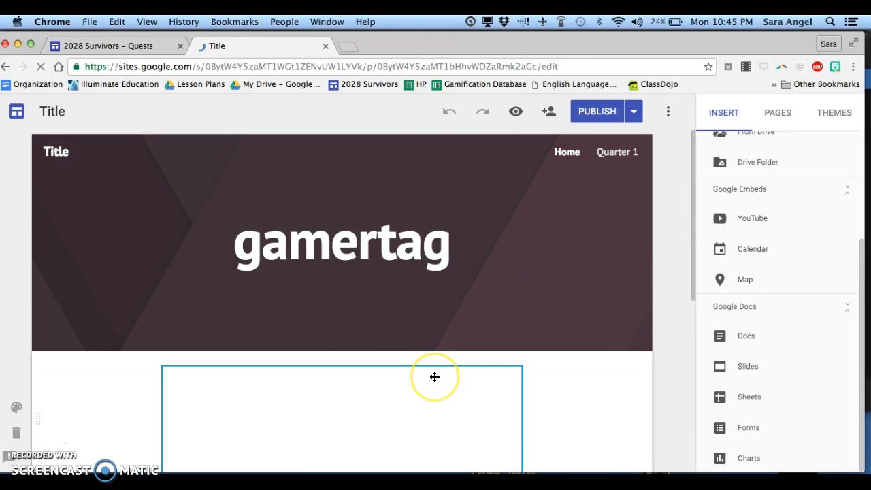
{"action": "scroll", "coordinate": [434, 377], "scroll_direction": "down", "scroll_amount": 5}
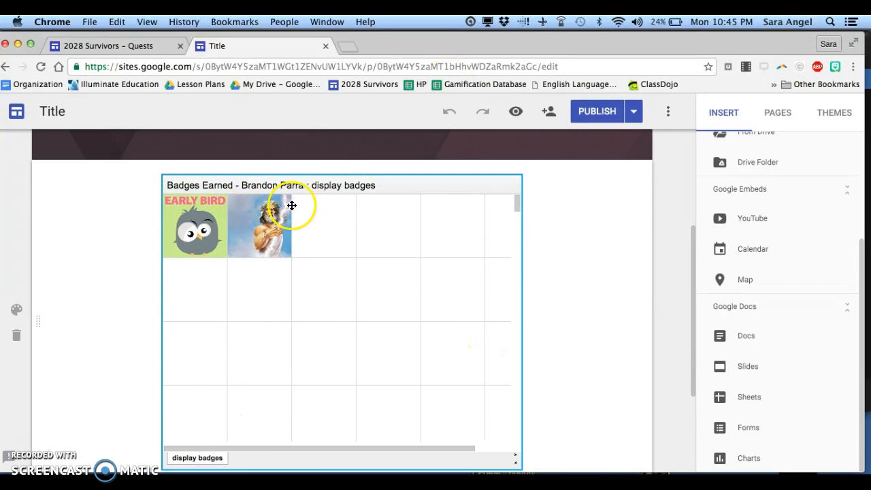
{"action": "scroll", "coordinate": [629, 315], "scroll_direction": "up", "scroll_amount": 3}
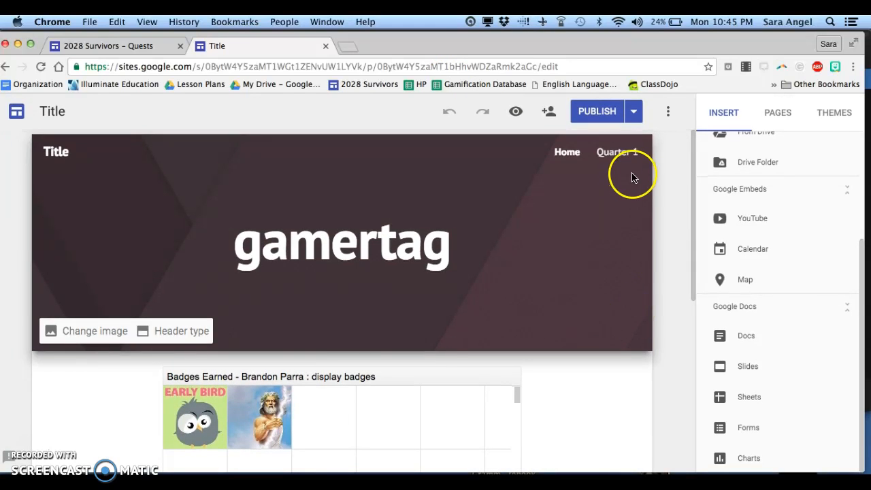
{"action": "left_click", "coordinate": [621, 154]}
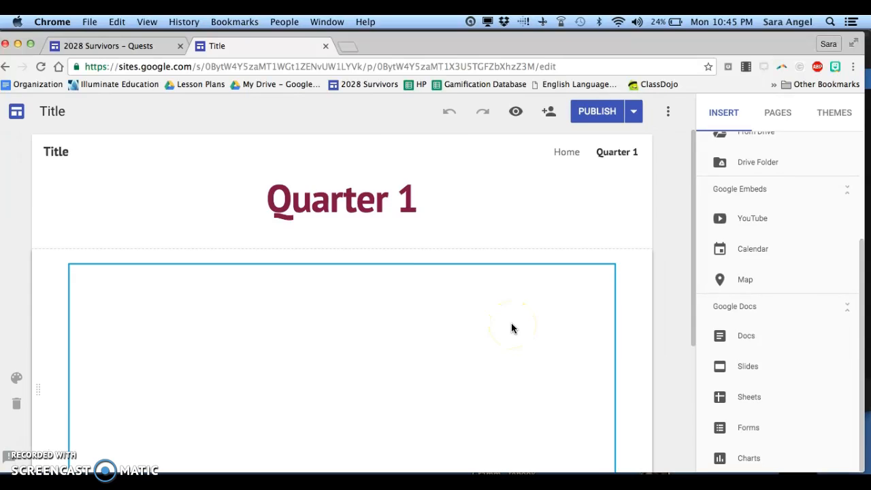
{"action": "scroll", "coordinate": [513, 328], "scroll_direction": "down", "scroll_amount": 2}
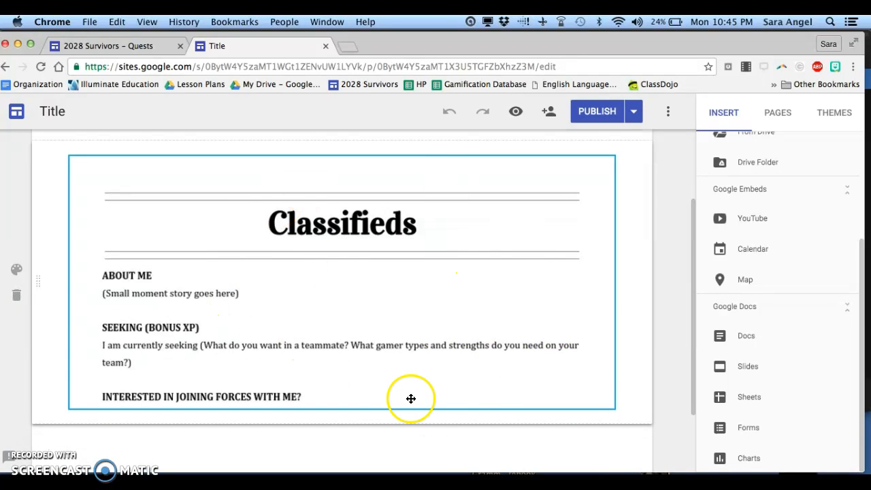